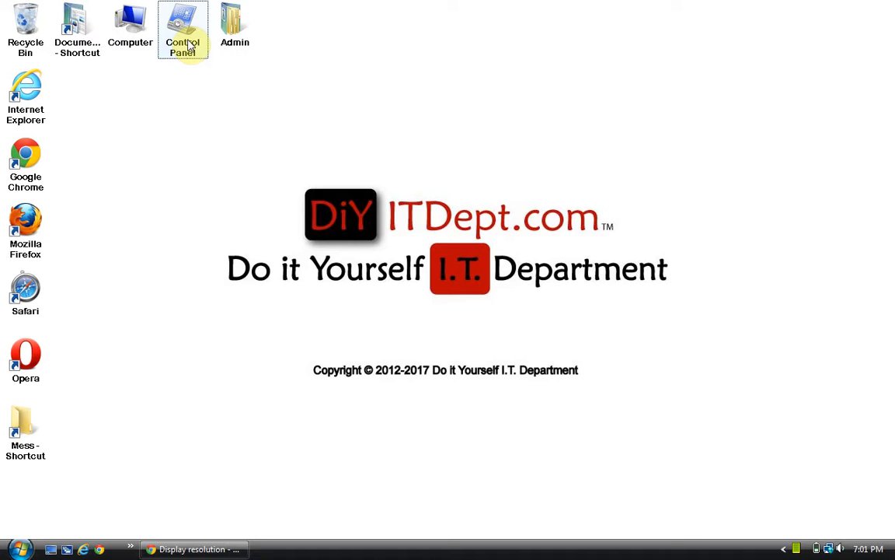
# Open the Screen Saver settings from the Personalization page of the Control Panel
pyautogui.doubleClick(190, 47)
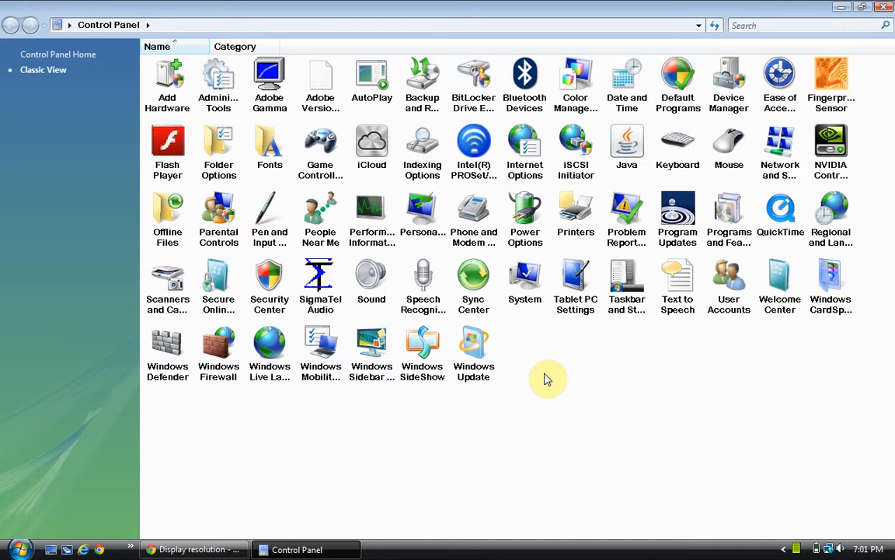
pyautogui.doubleClick(416, 228)
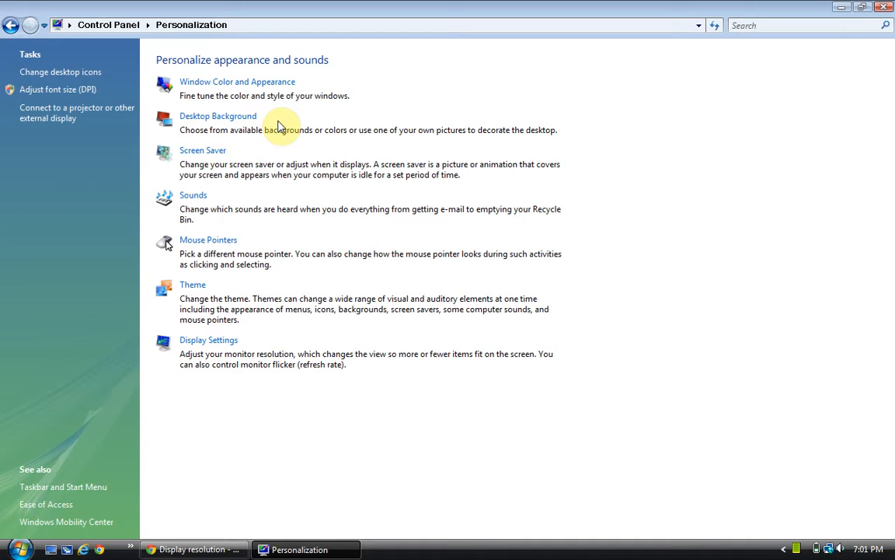
pyautogui.click(841, 7)
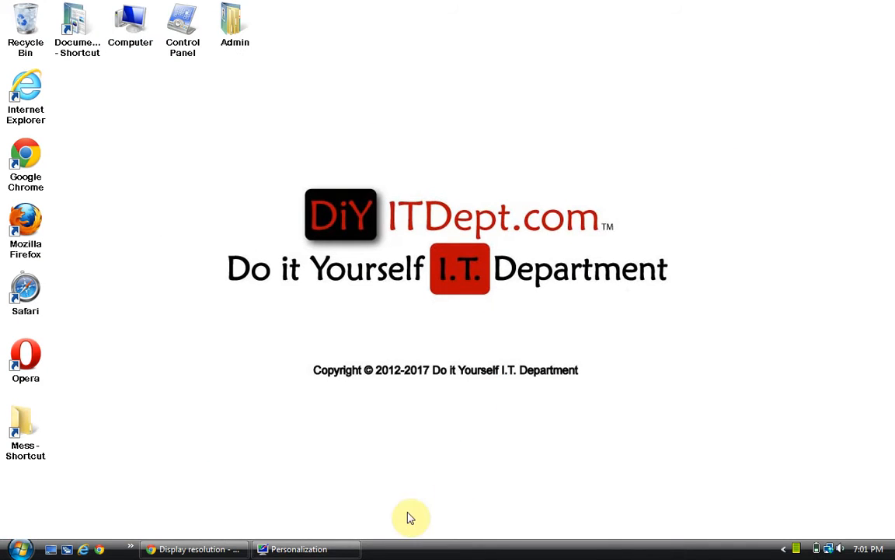
pyautogui.click(311, 549)
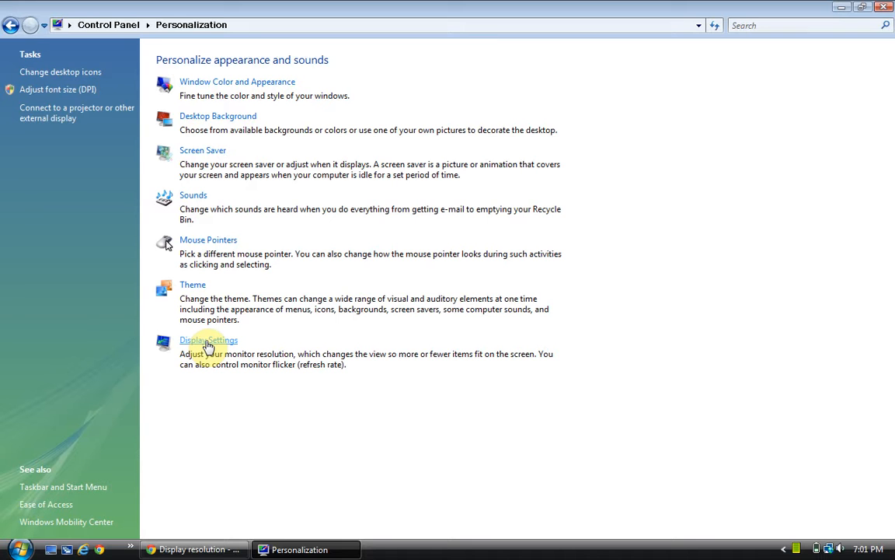
pyautogui.click(208, 150)
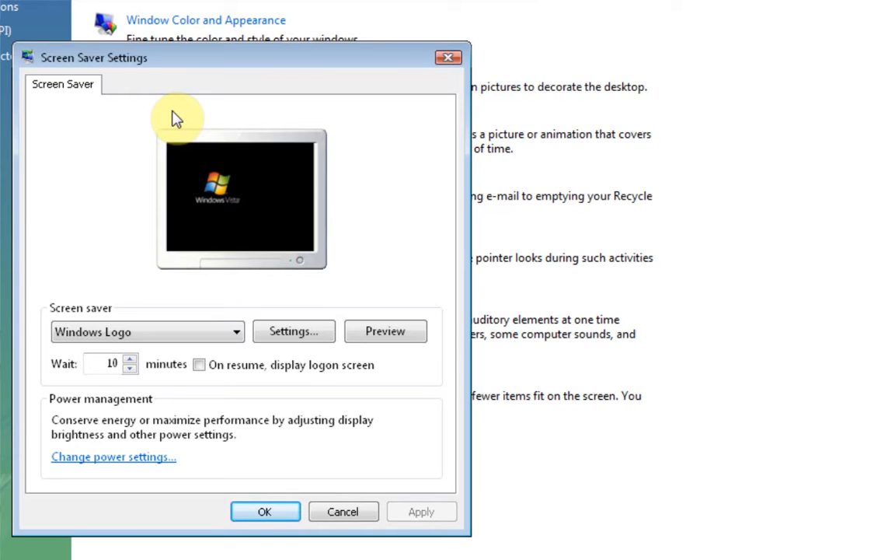
# Preview the Bubbles, Blank and Photos screen savers one after another in the Screen Saver settings
pyautogui.click(121, 334)
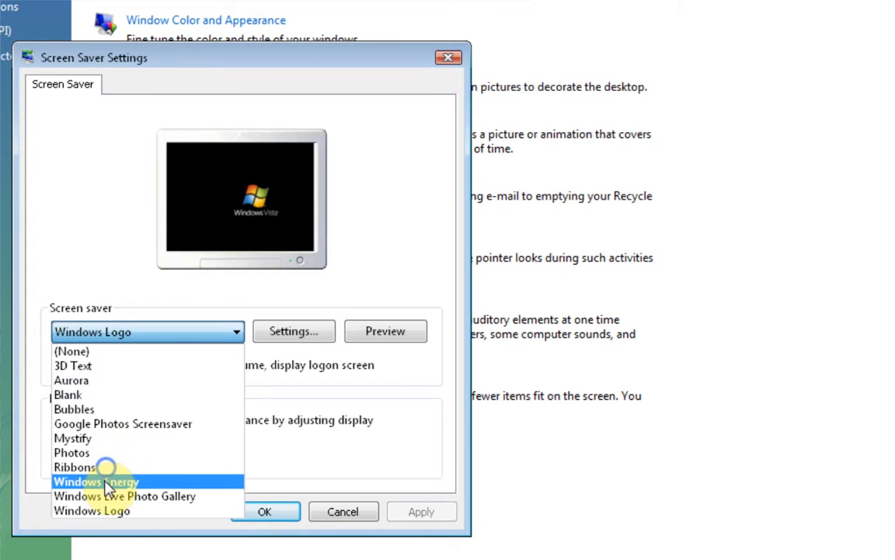
pyautogui.click(102, 409)
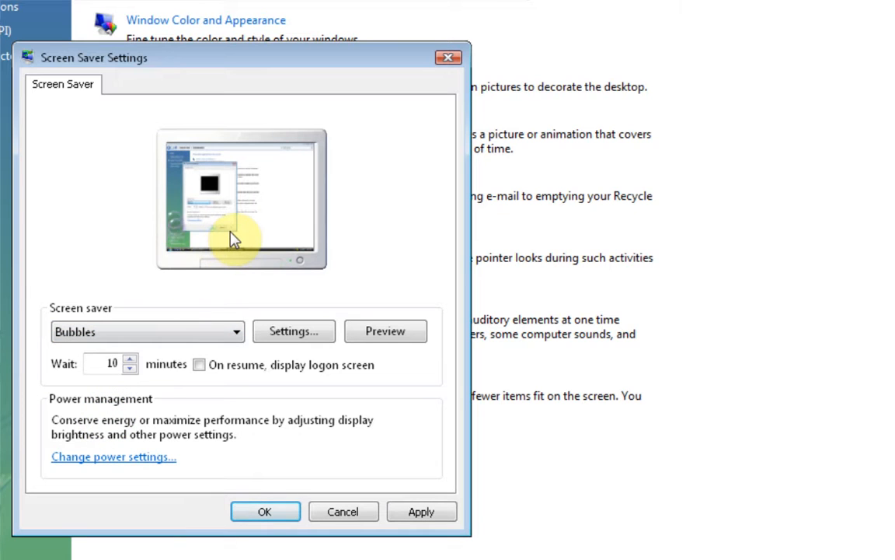
pyautogui.click(173, 335)
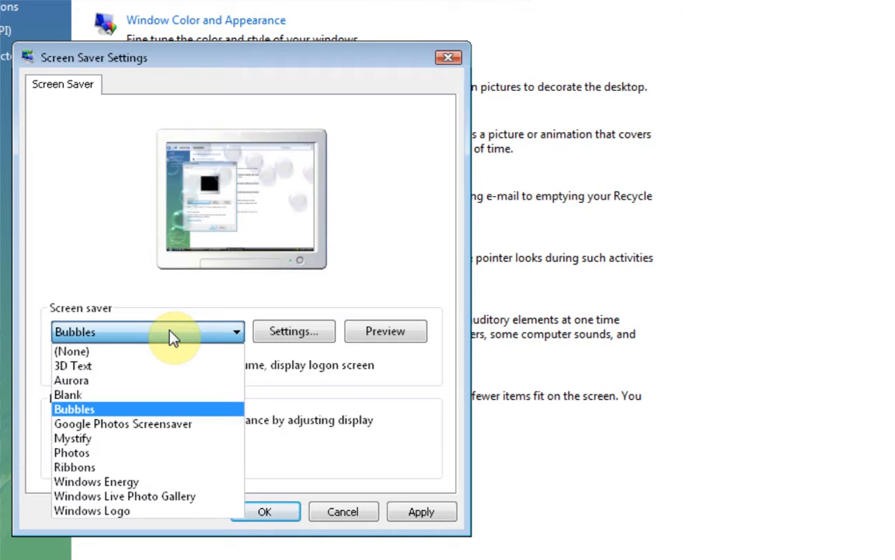
pyautogui.click(150, 399)
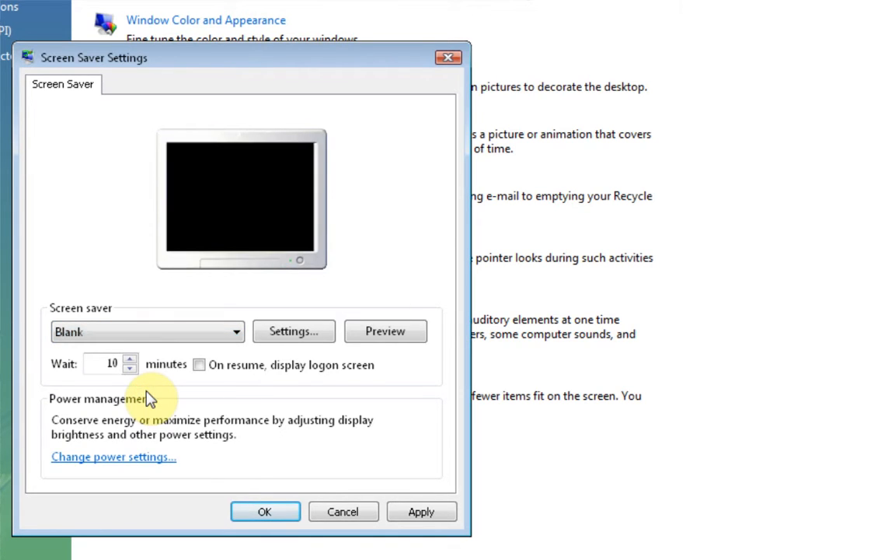
pyautogui.click(215, 334)
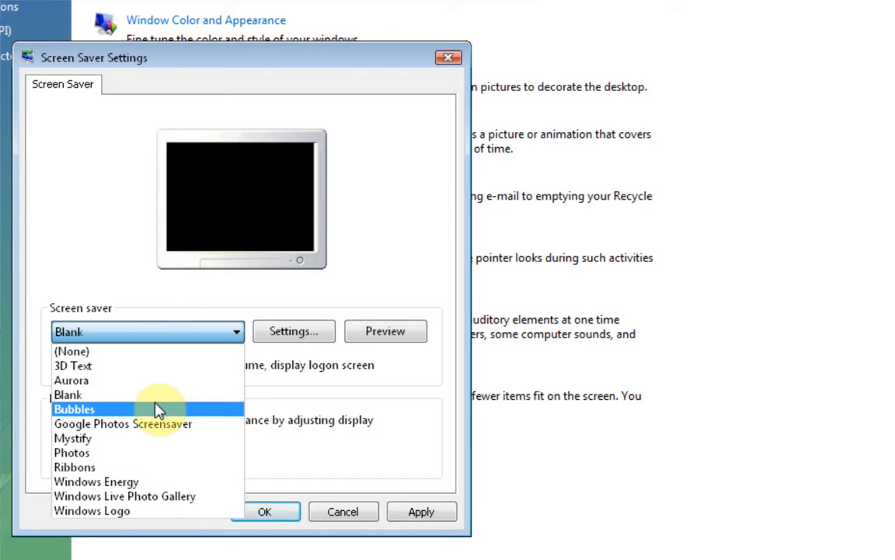
pyautogui.click(156, 454)
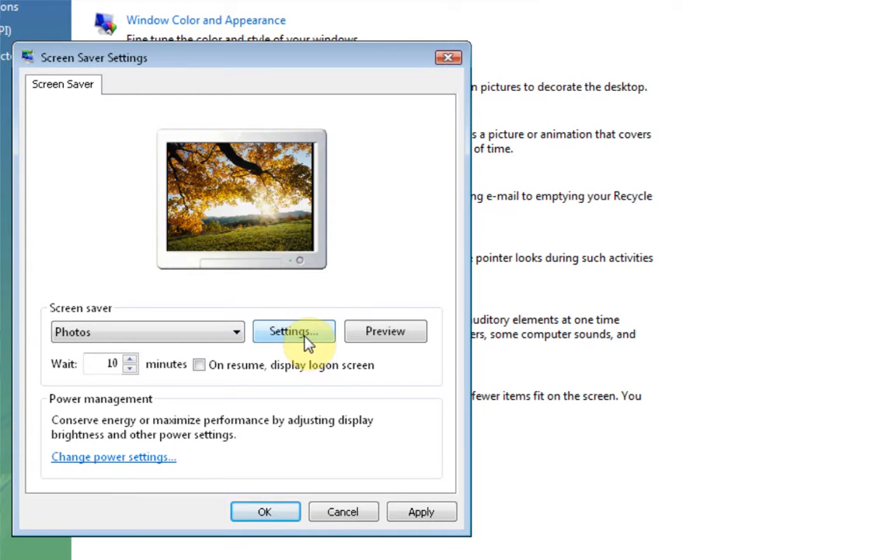
# Review the Photos screen saver's options, cancel them and close the Screen Saver settings without applying
pyautogui.click(308, 339)
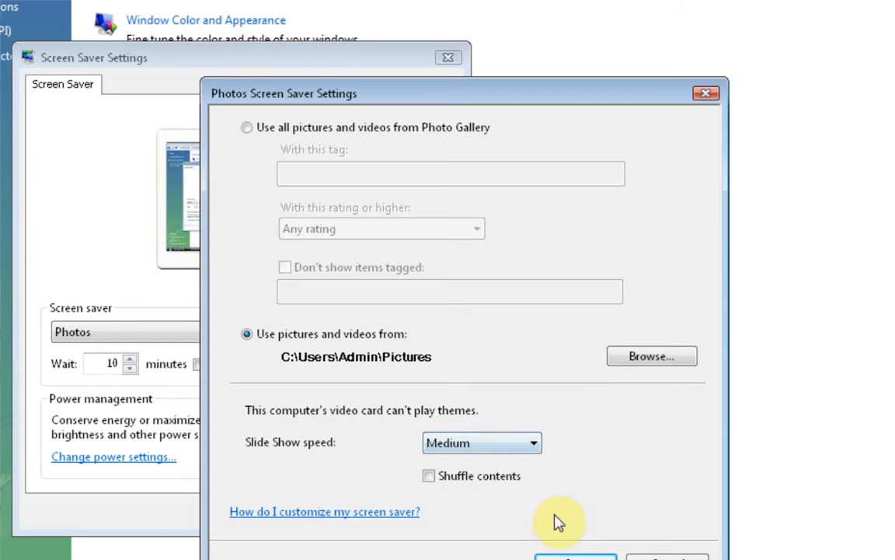
pyautogui.click(655, 555)
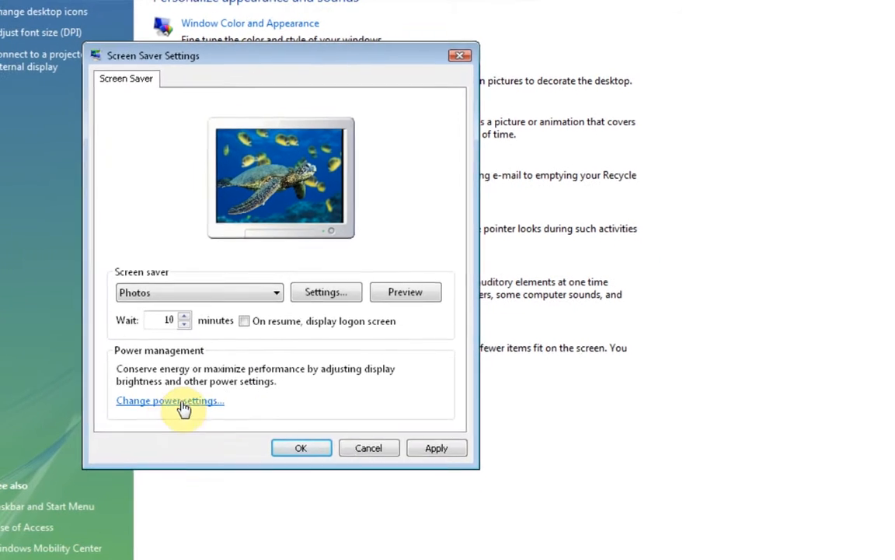
pyautogui.click(464, 53)
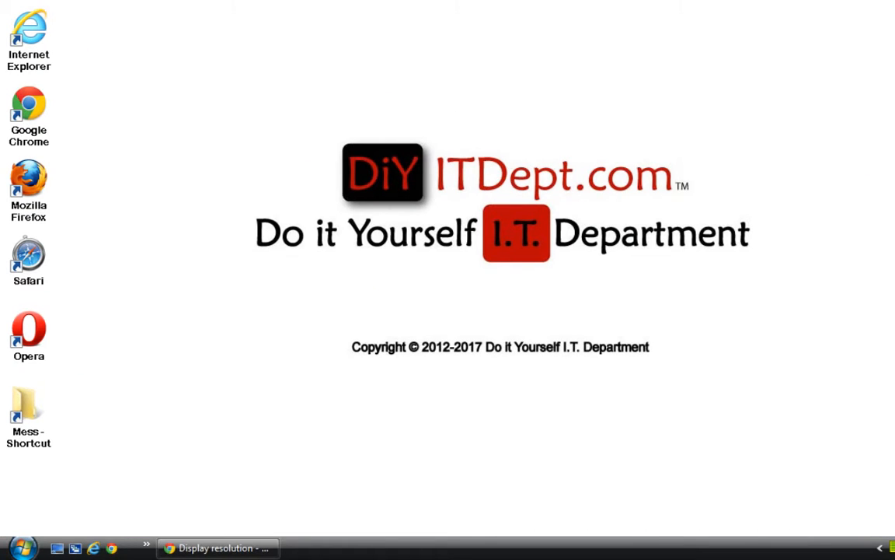
# View the help article on conserving battery power from the battery meter and close it
pyautogui.click(893, 548)
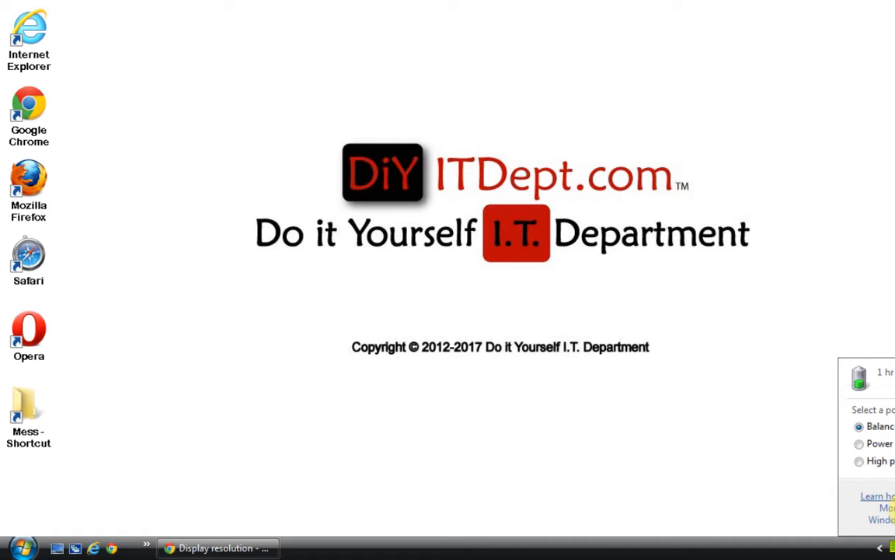
pyautogui.click(886, 496)
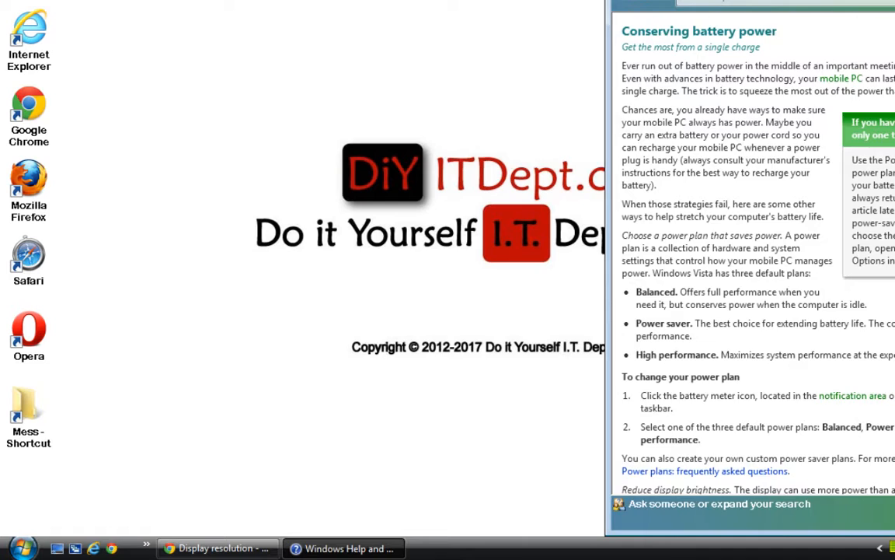
pyautogui.hotkey('alt', 'F4')
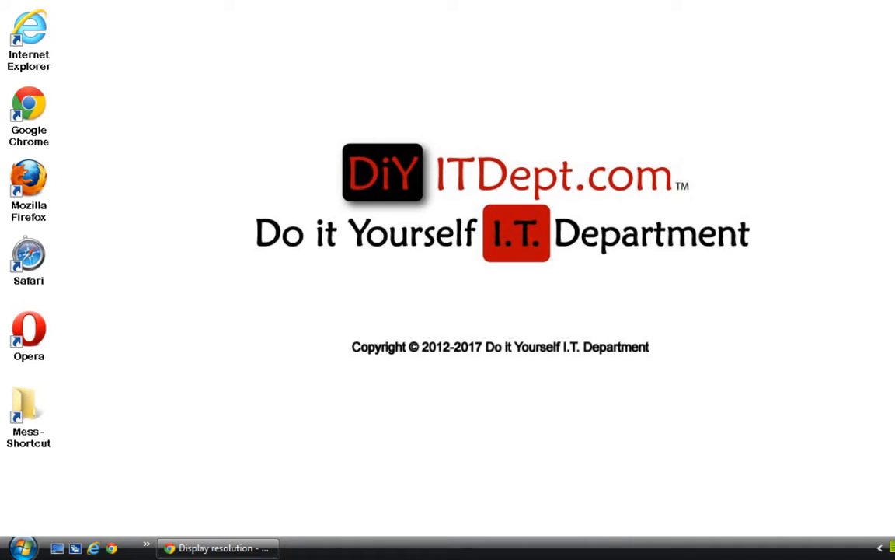
# Open the Power Options from the battery meter and start editing the Balanced plan's settings
pyautogui.click(894, 548)
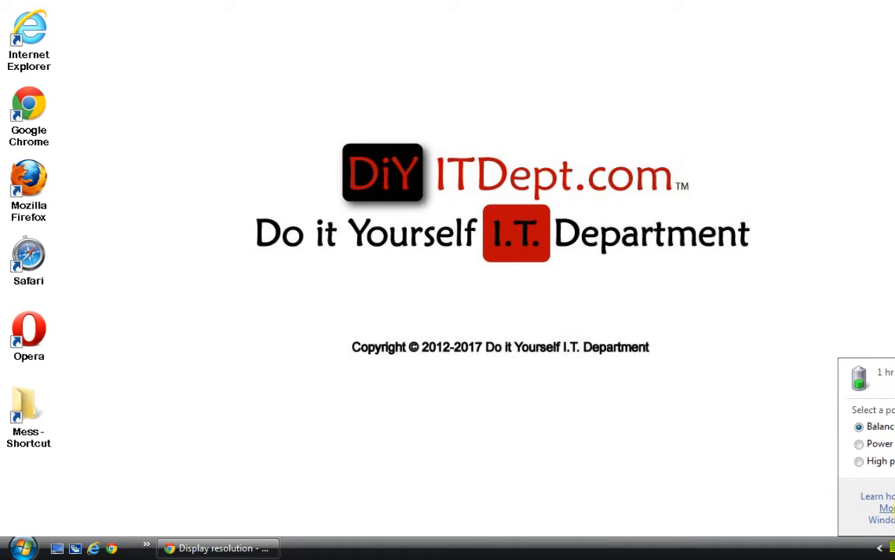
pyautogui.click(887, 508)
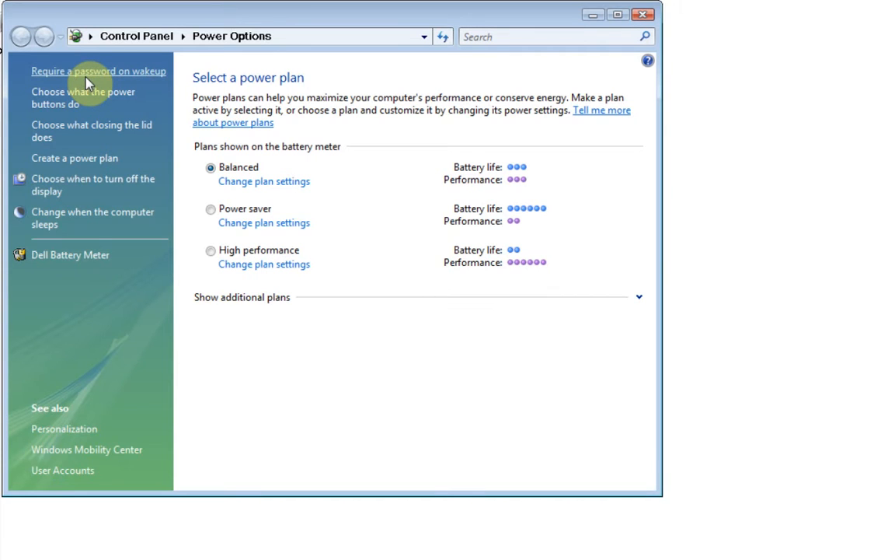
pyautogui.click(252, 184)
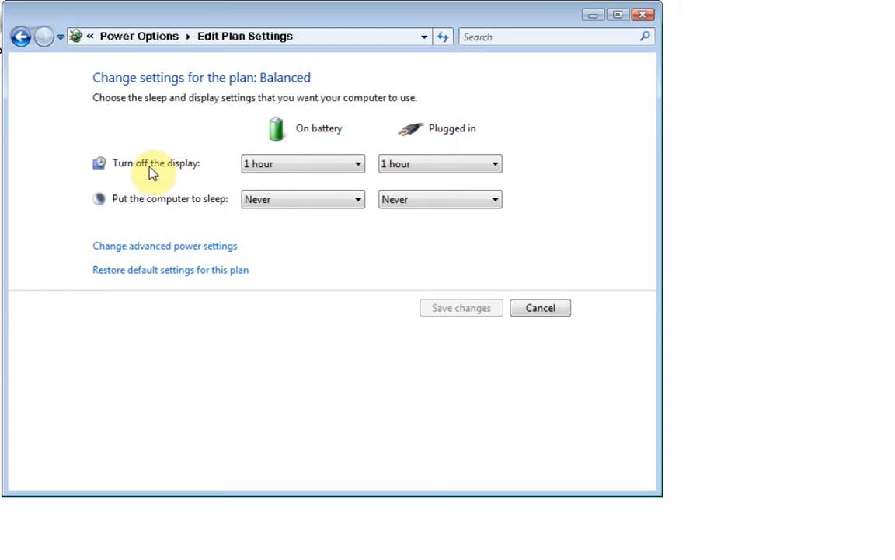
# Examine the available display turn-off times for battery and plugged-in use in the Balanced plan
pyautogui.click(284, 172)
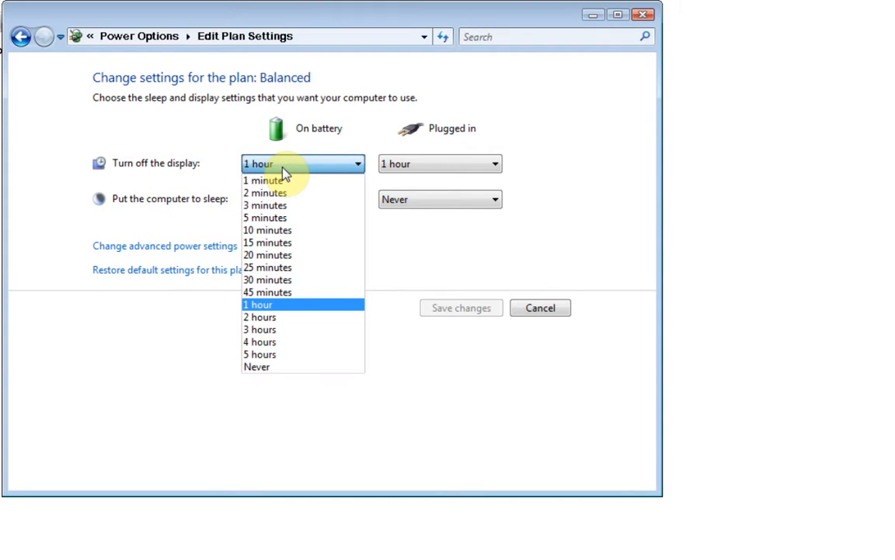
pyautogui.click(283, 169)
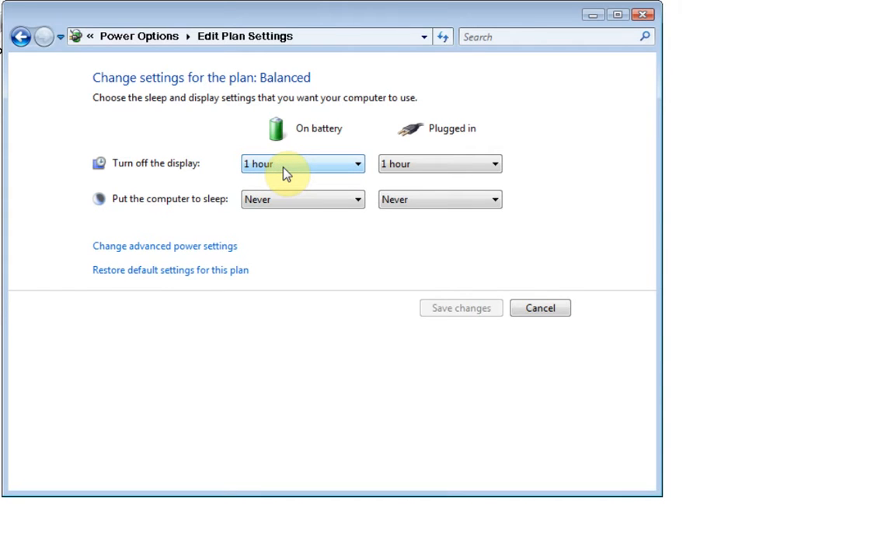
pyautogui.click(409, 169)
pyautogui.click(409, 168)
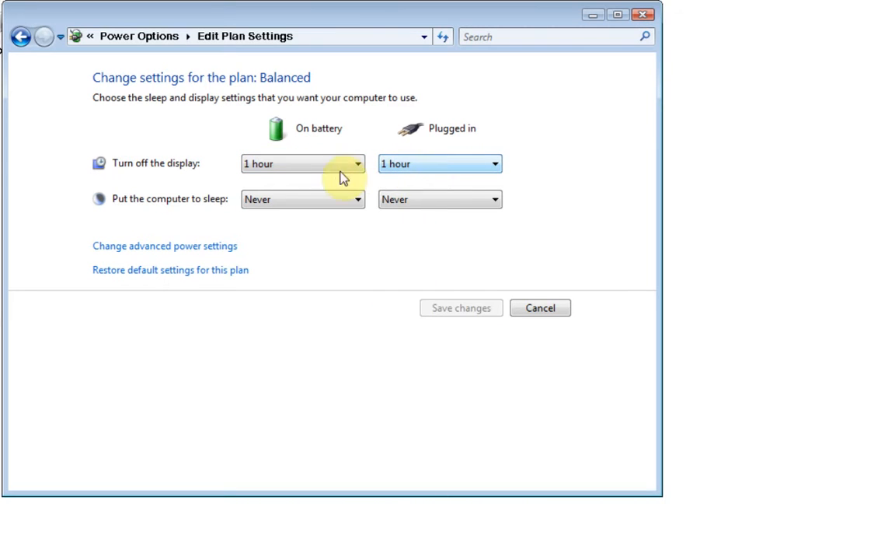
# Set the Balanced plan's sleep time on battery to Never
pyautogui.click(276, 203)
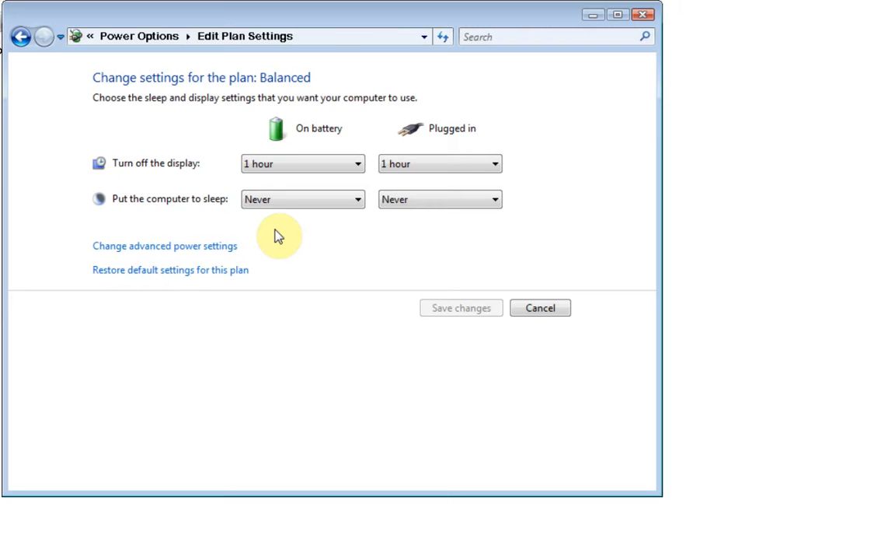
pyautogui.click(300, 199)
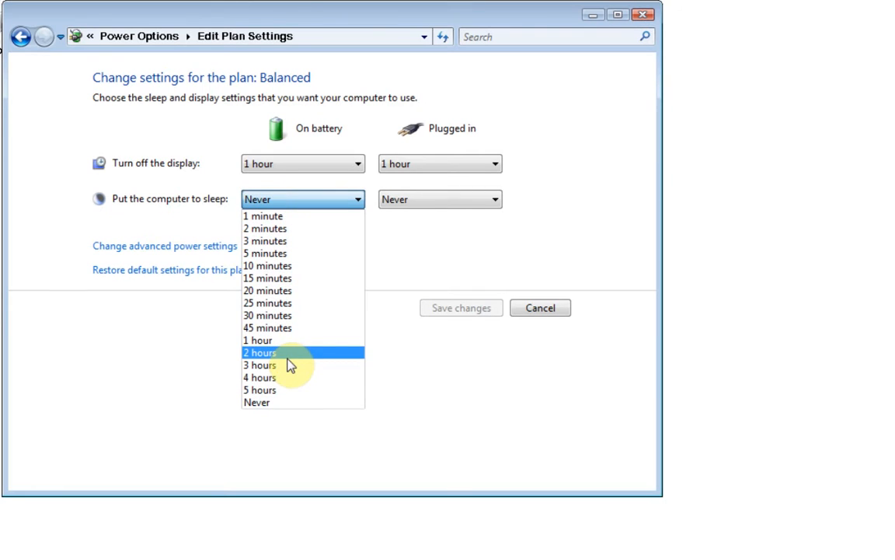
pyautogui.click(281, 404)
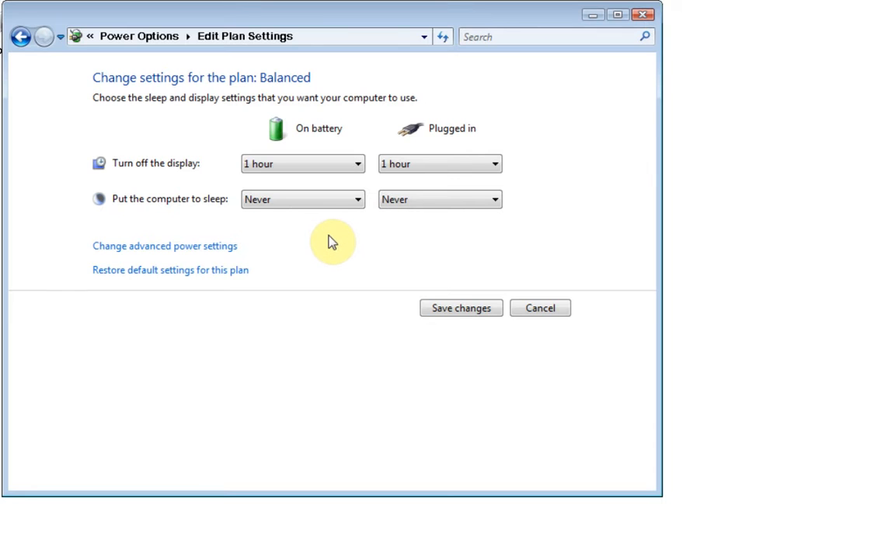
# Open the Balanced plan's advanced power settings and examine when the hard disk turns off
pyautogui.click(214, 253)
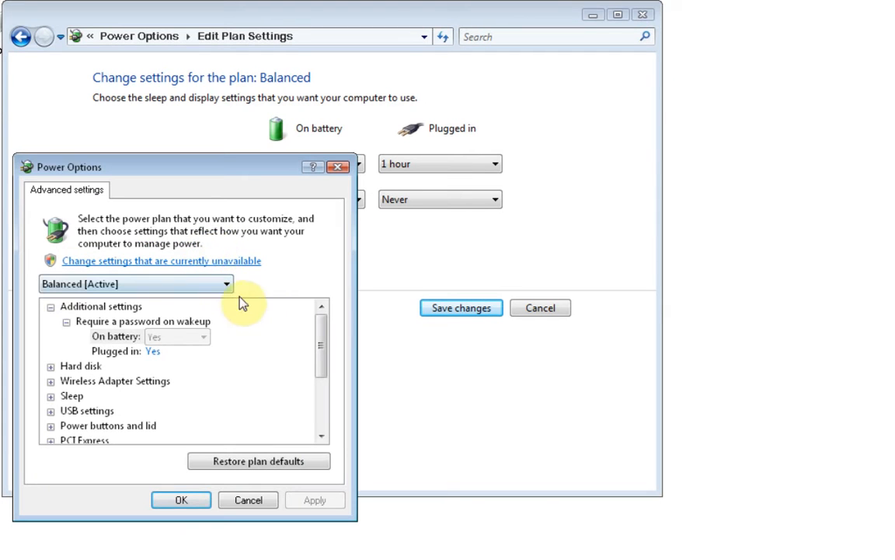
pyautogui.moveTo(320, 336)
pyautogui.mouseDown()
pyautogui.moveTo(314, 389)
pyautogui.moveTo(311, 341)
pyautogui.mouseUp()
pyautogui.click(66, 321)
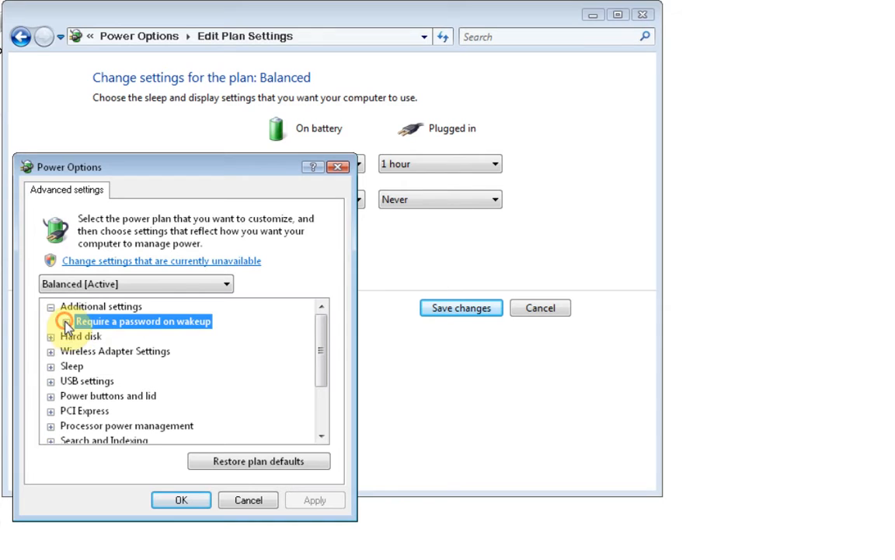
pyautogui.click(52, 337)
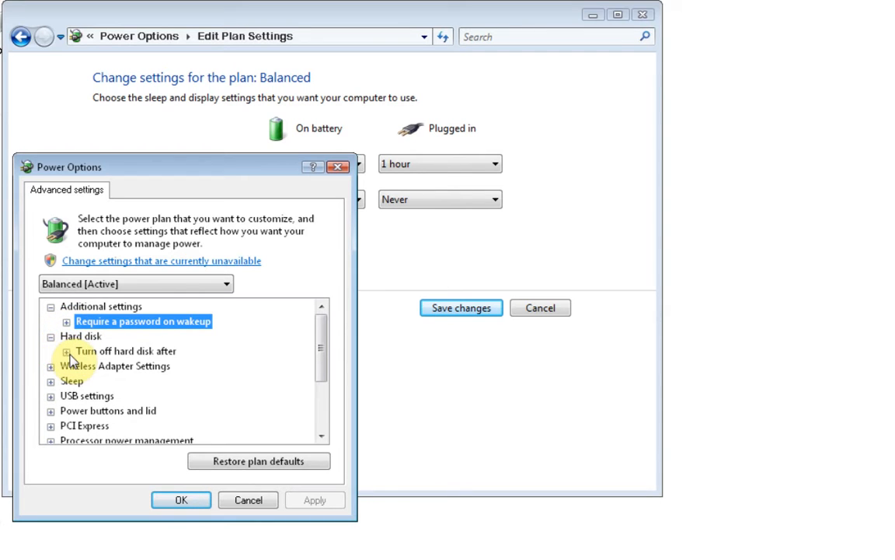
pyautogui.click(67, 352)
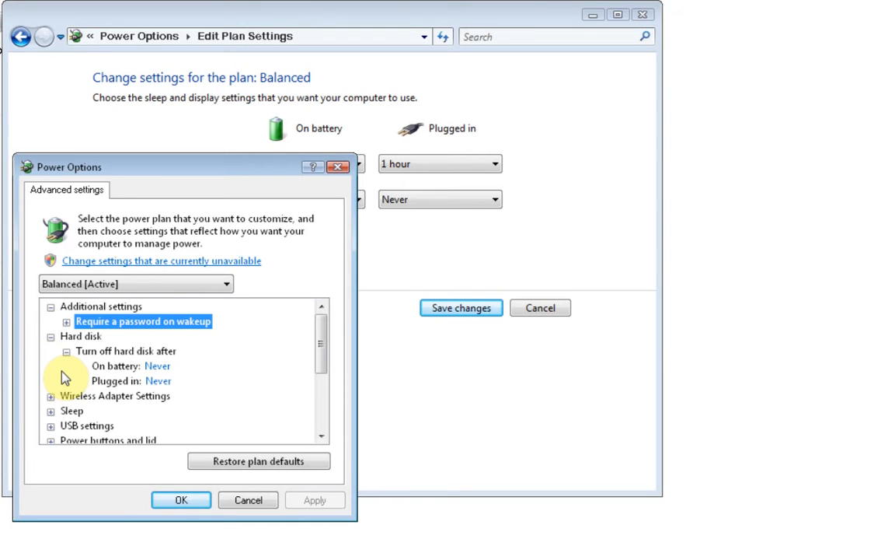
# Examine the wireless adapter, sleep and battery categories in the Balanced plan's advanced power settings
pyautogui.scroll(-1, 54, 373)
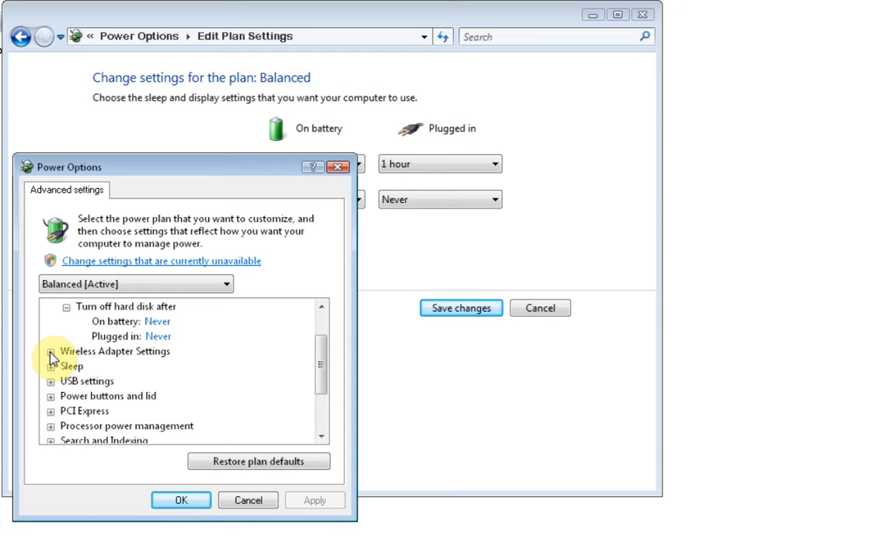
pyautogui.click(51, 354)
pyautogui.click(51, 354)
pyautogui.click(50, 354)
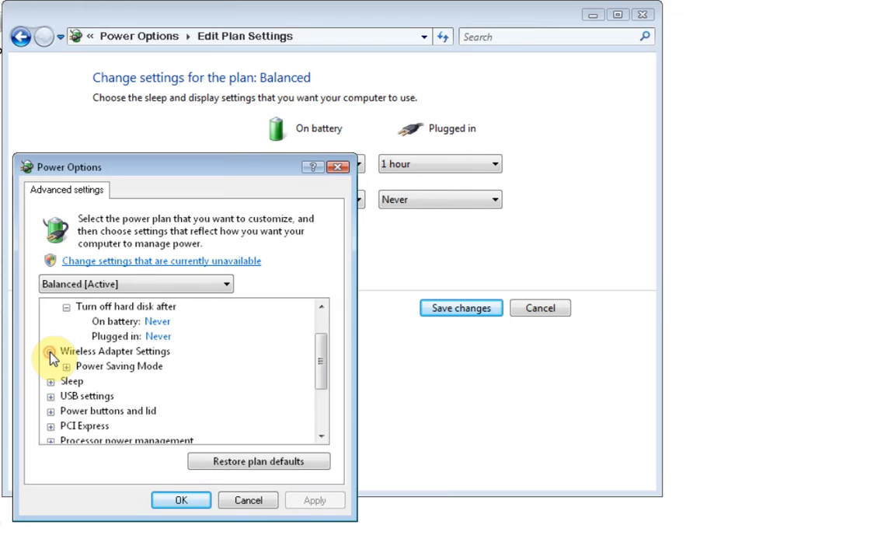
pyautogui.click(66, 367)
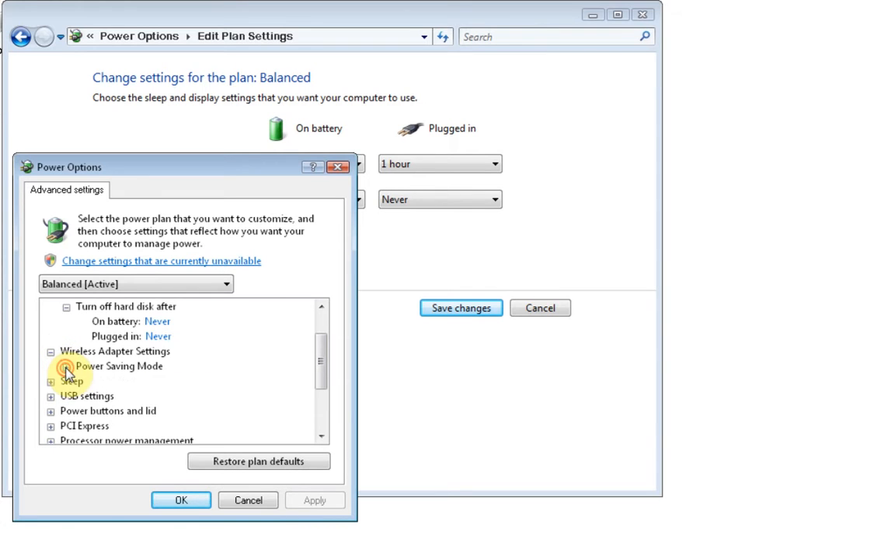
pyautogui.click(51, 382)
pyautogui.click(50, 381)
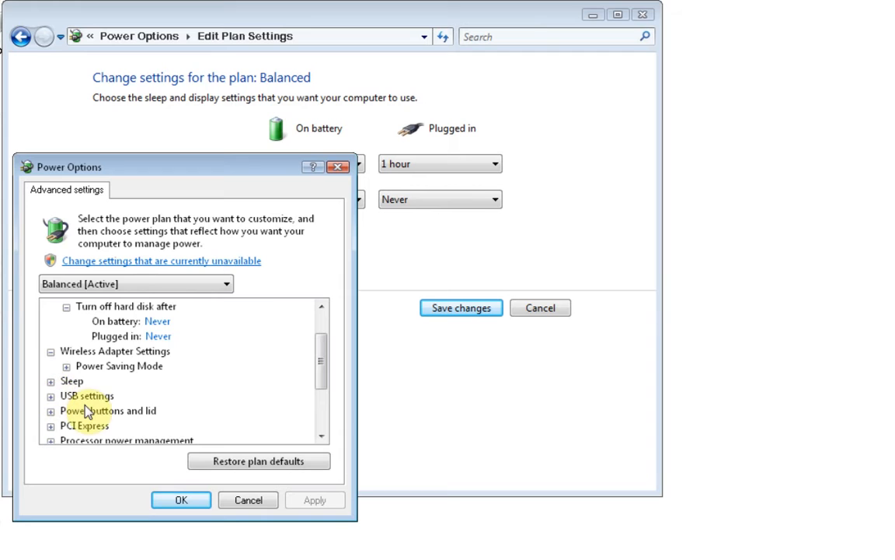
pyautogui.scroll(-2, 87, 410)
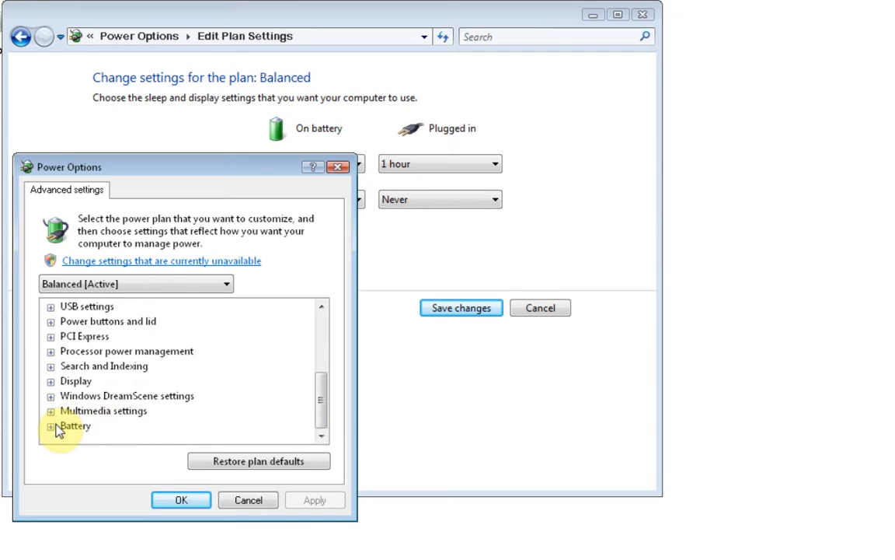
pyautogui.click(51, 427)
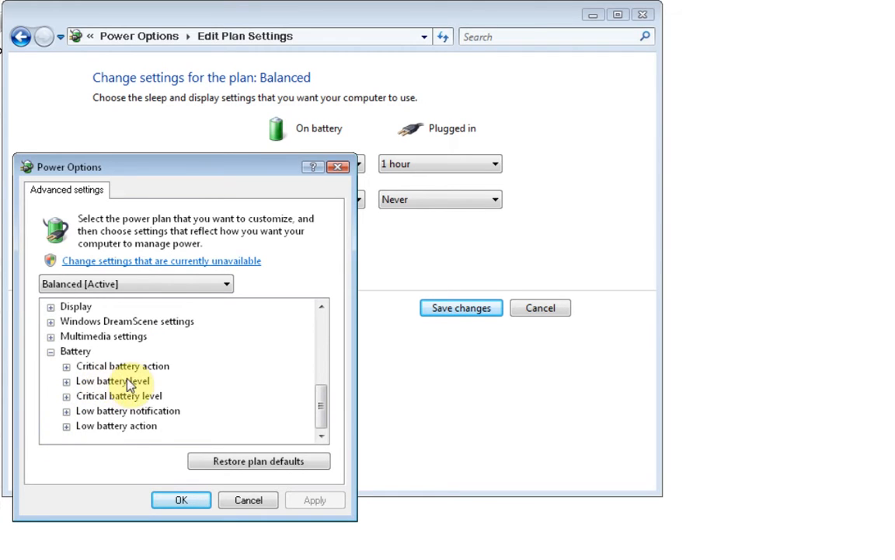
# Examine the display turn-off times and the adaptive display options for battery and plugged-in use
pyautogui.scroll(1, 99, 398)
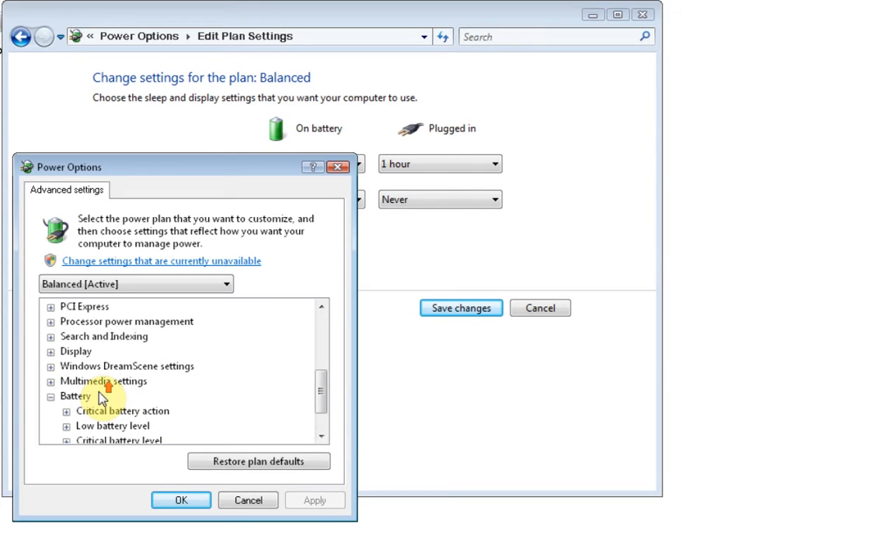
pyautogui.click(51, 352)
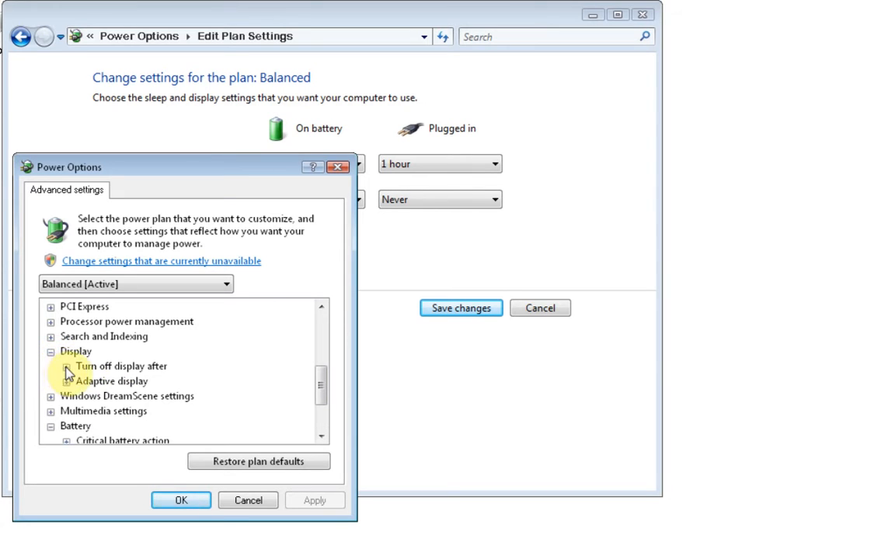
pyautogui.click(66, 366)
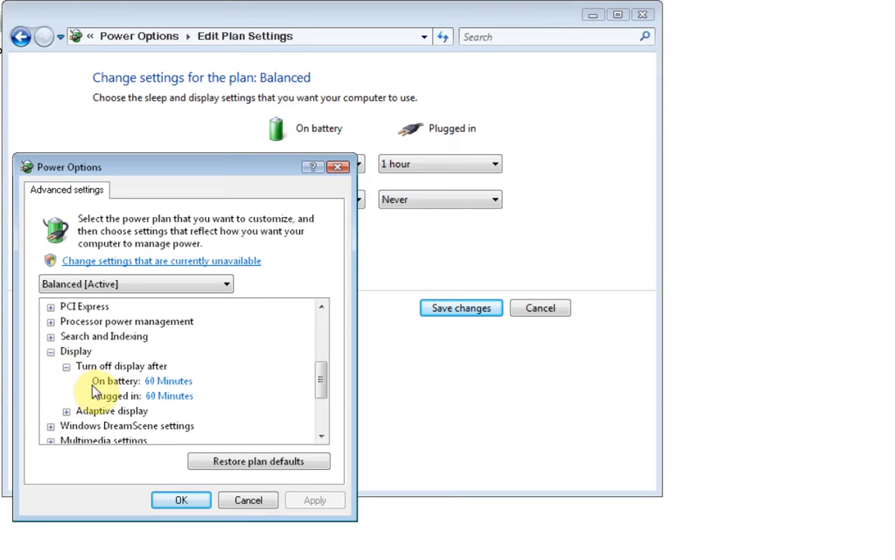
pyautogui.scroll(-1, 91, 396)
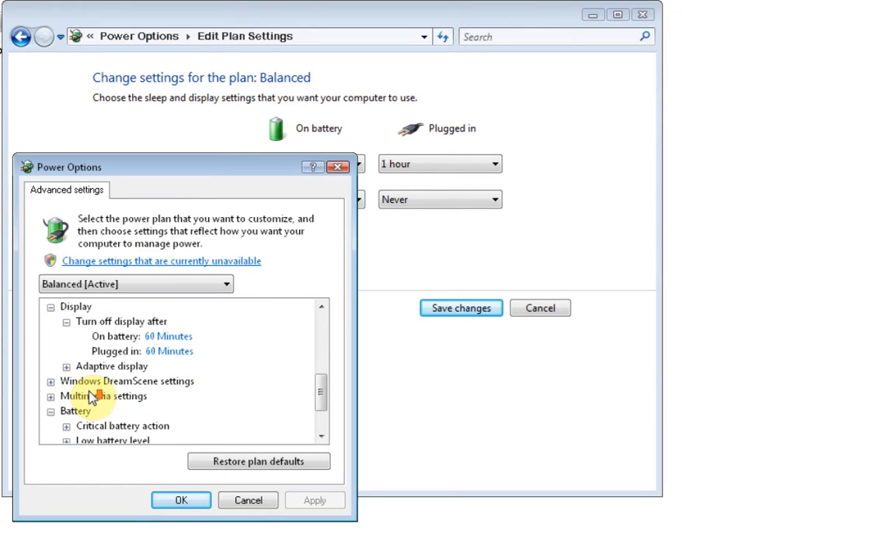
pyautogui.click(66, 366)
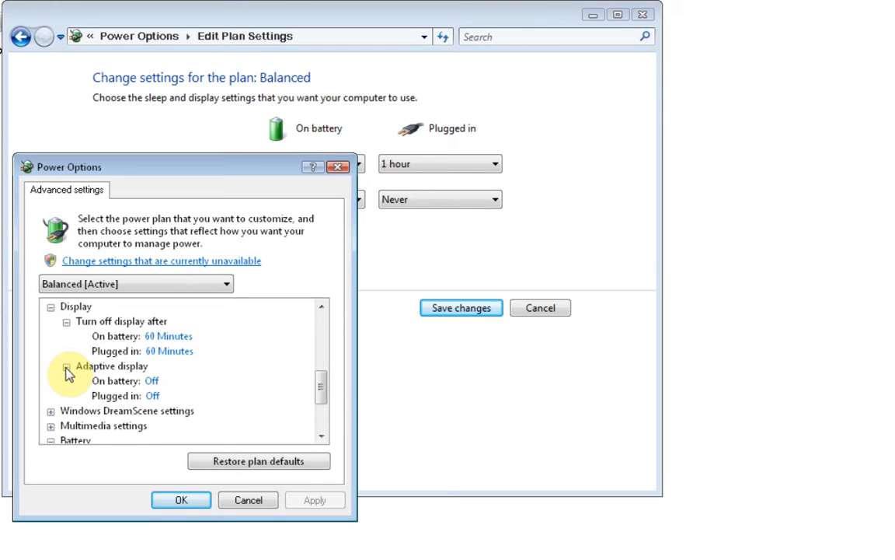
pyautogui.click(66, 367)
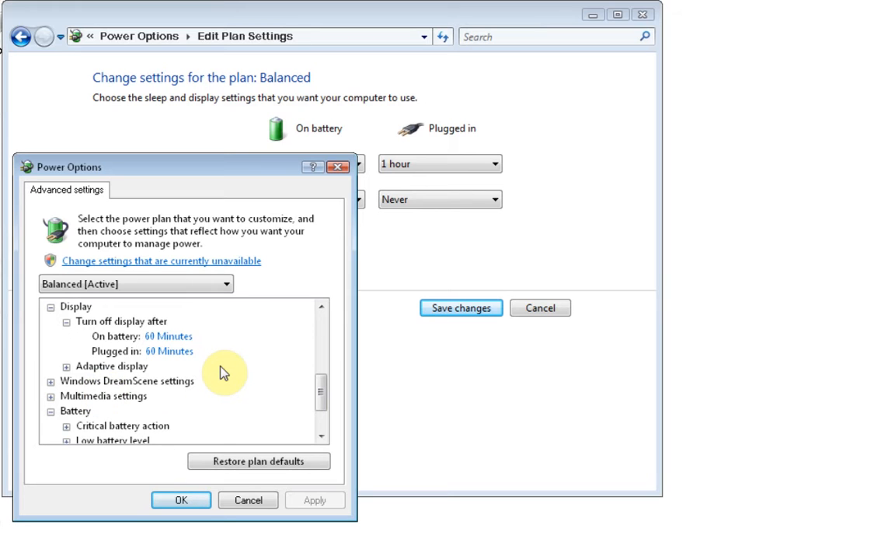
pyautogui.moveTo(319, 390)
pyautogui.mouseDown()
pyautogui.moveTo(320, 408)
pyautogui.moveTo(316, 371)
pyautogui.mouseUp()
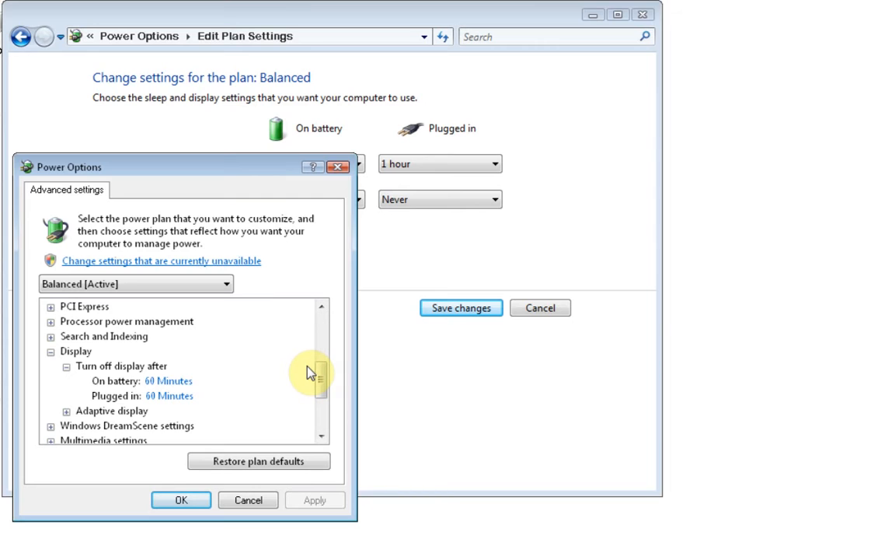
pyautogui.moveTo(318, 370); pyautogui.dragTo(319, 379)
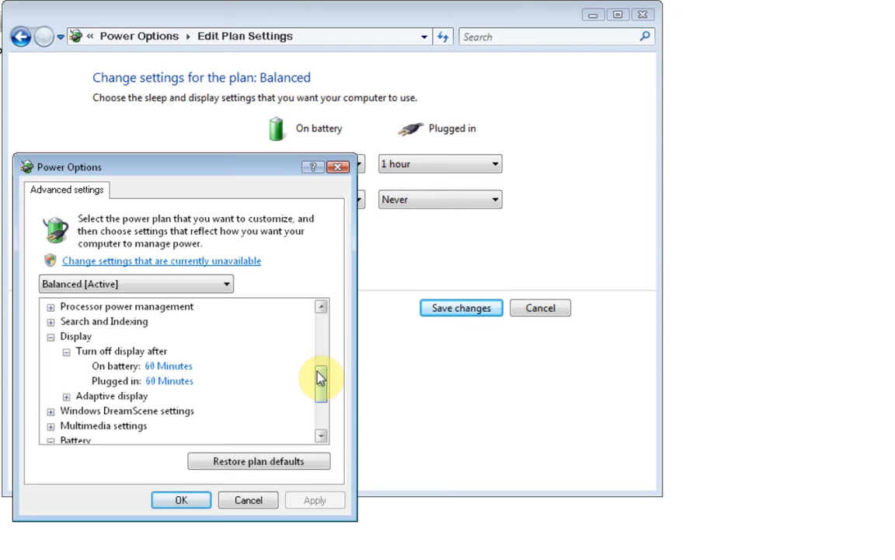
pyautogui.moveTo(319, 378)
pyautogui.mouseDown()
pyautogui.moveTo(319, 389)
pyautogui.moveTo(310, 374)
pyautogui.mouseUp()
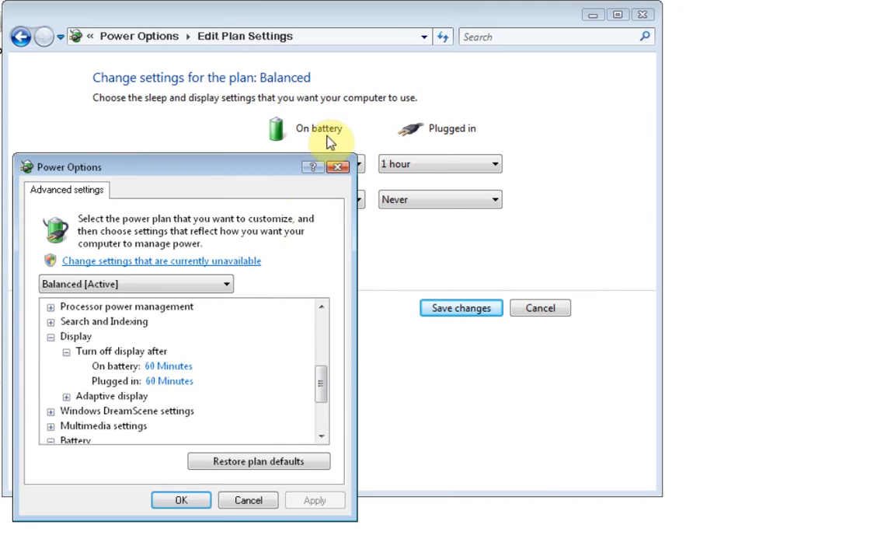
# Close the advanced power settings and the Balanced plan's settings window without saving changes
pyautogui.click(343, 169)
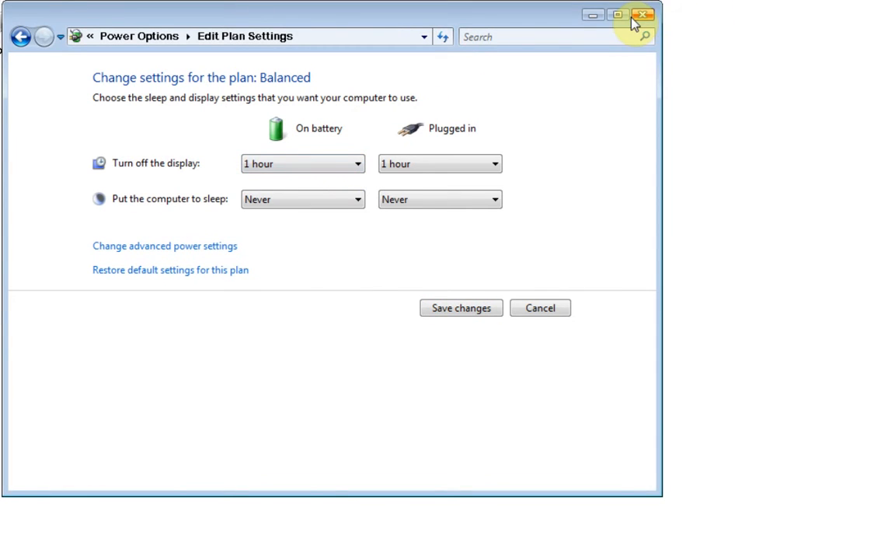
pyautogui.click(638, 17)
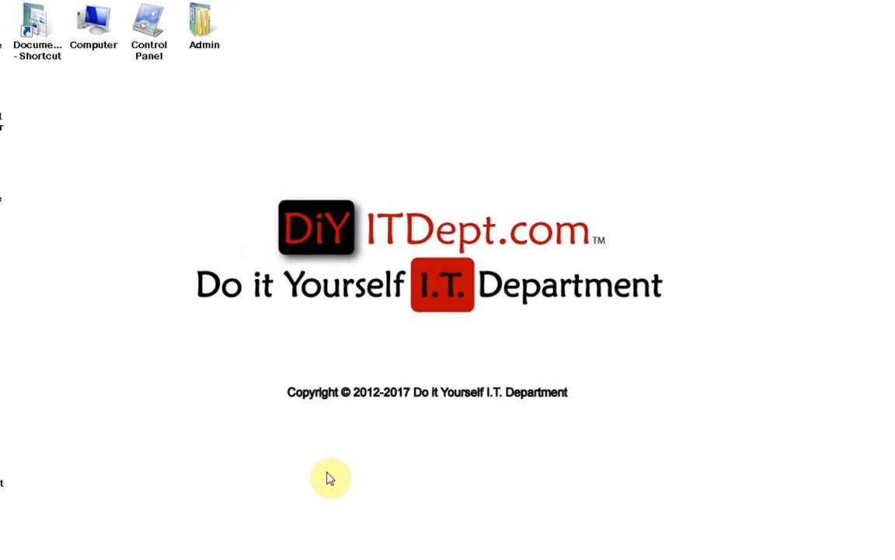